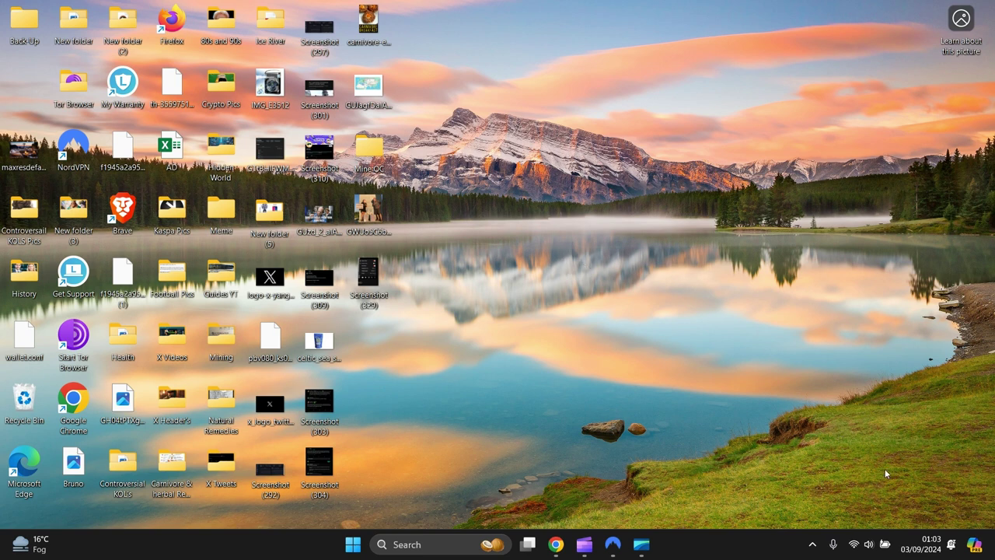
# Step: Open Quick Settings from the network, volume and battery tray icons
pyautogui.click(855, 544)
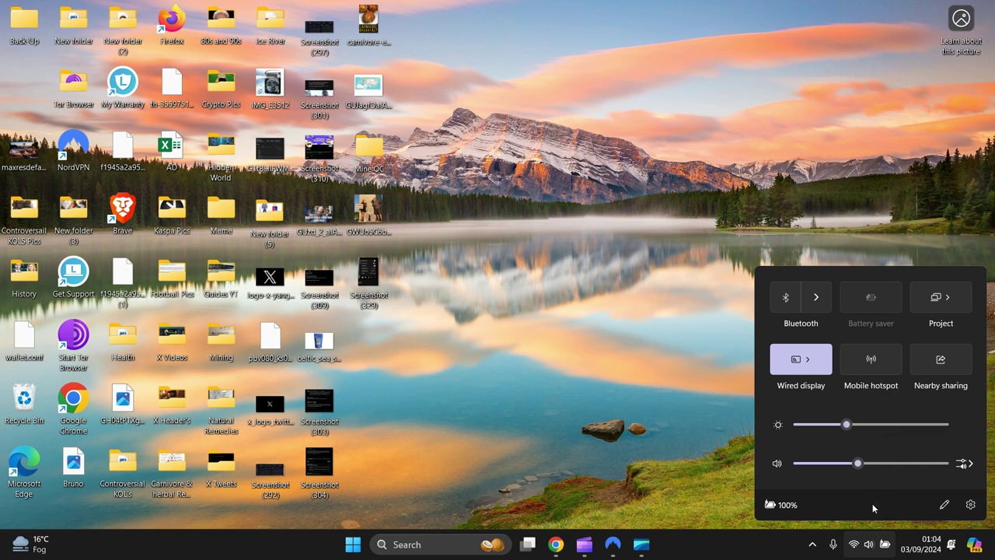
# Step: Add the Wi-Fi tile from the edit mode's Add list and save with Done
pyautogui.click(947, 507)
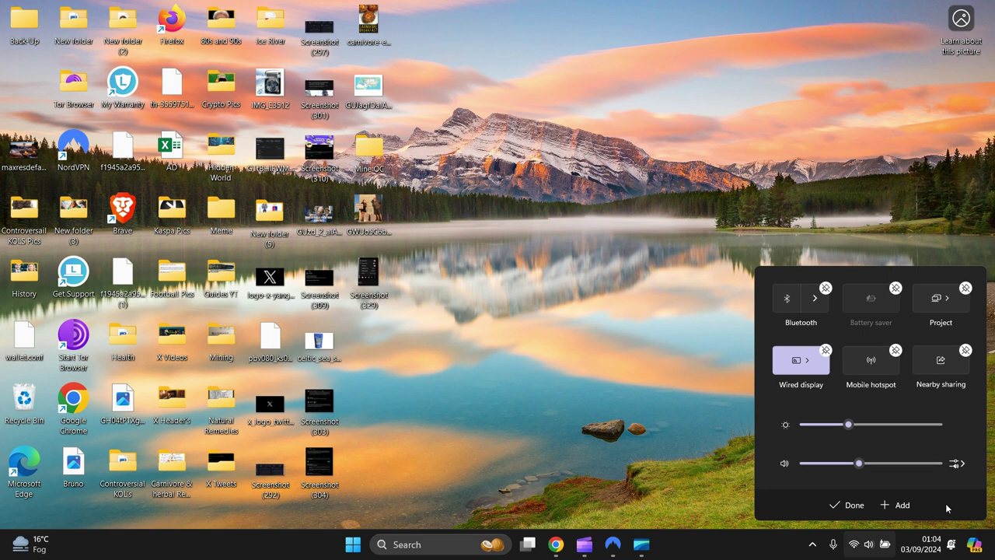
pyautogui.click(899, 507)
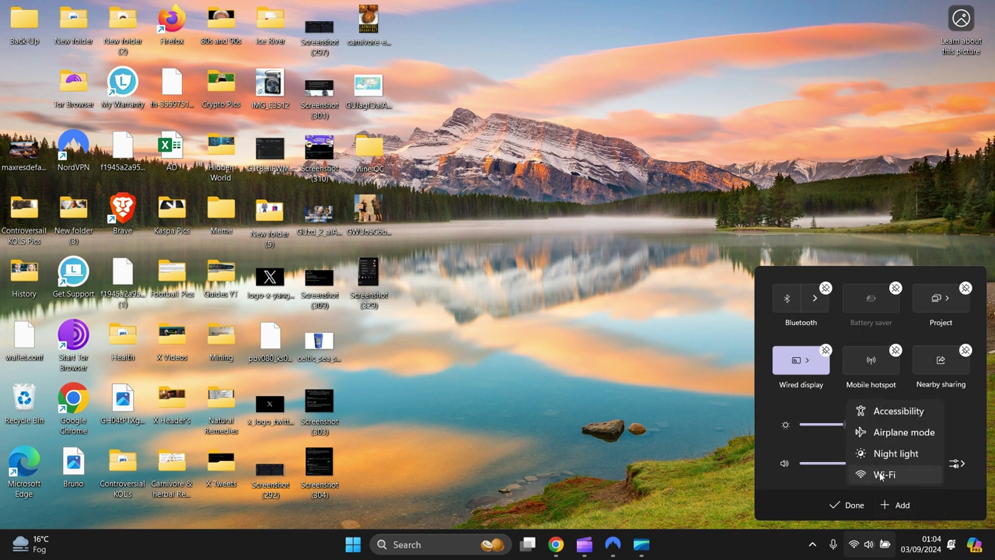
pyautogui.click(881, 474)
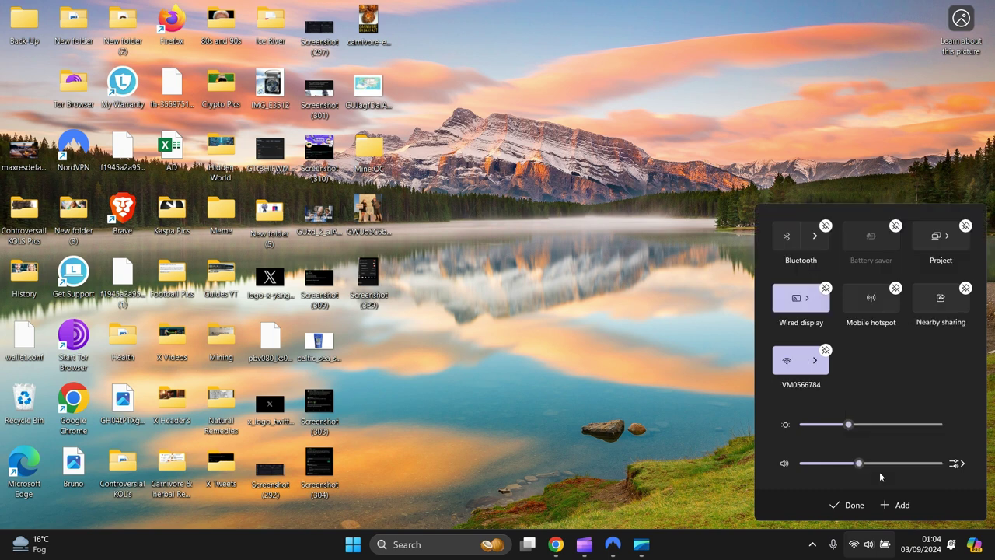
pyautogui.click(848, 505)
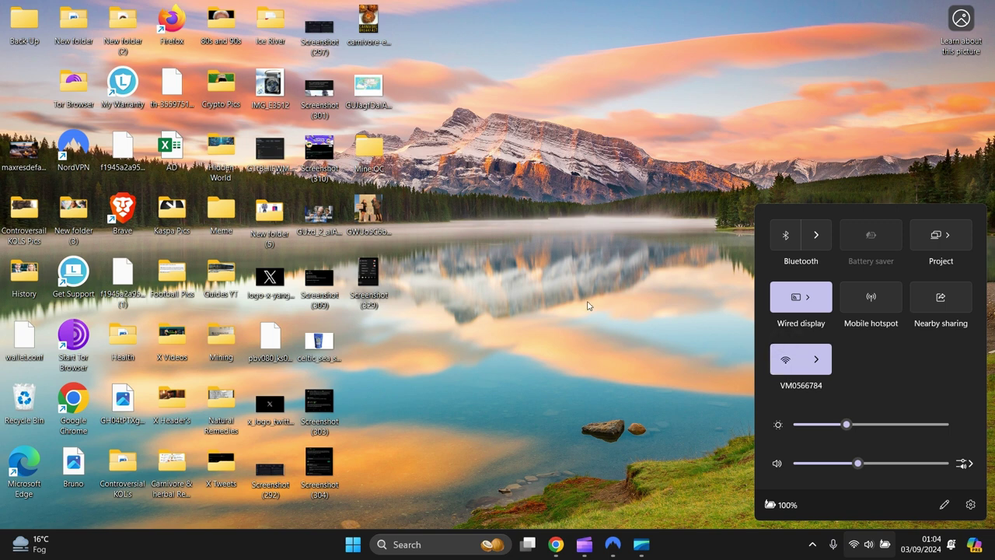
# Step: Close and reopen Quick Settings to confirm the Wi-Fi tile remains, then close it
pyautogui.click(542, 283)
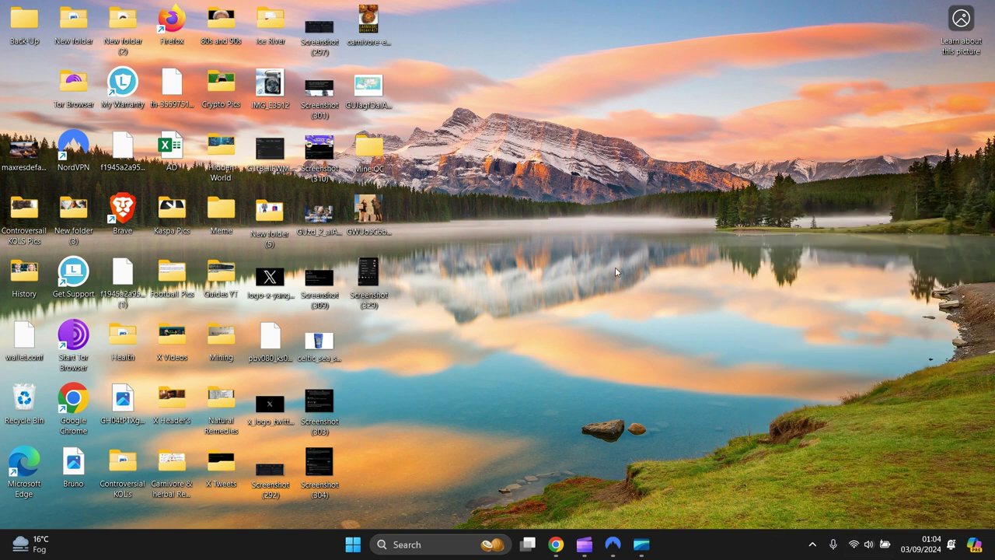
pyautogui.click(868, 546)
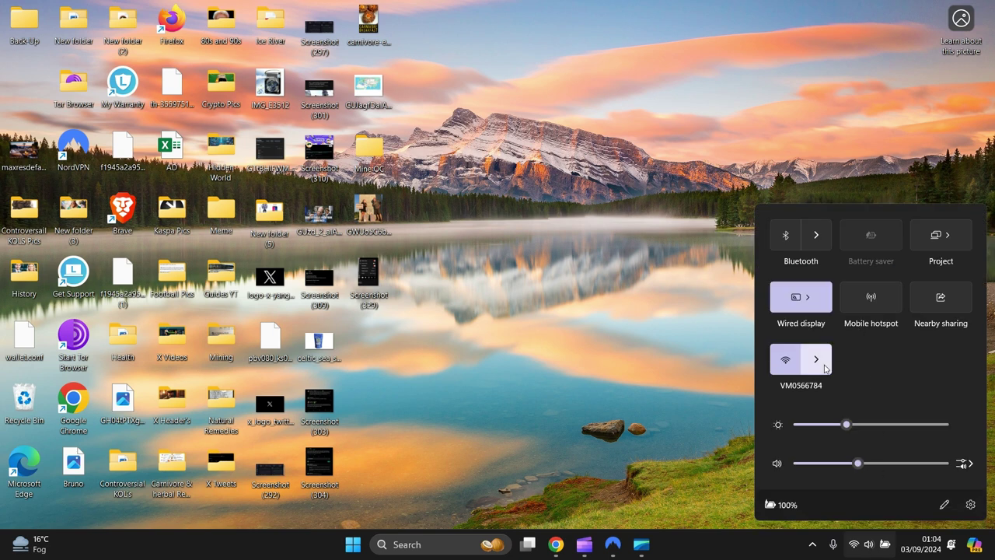
pyautogui.click(868, 546)
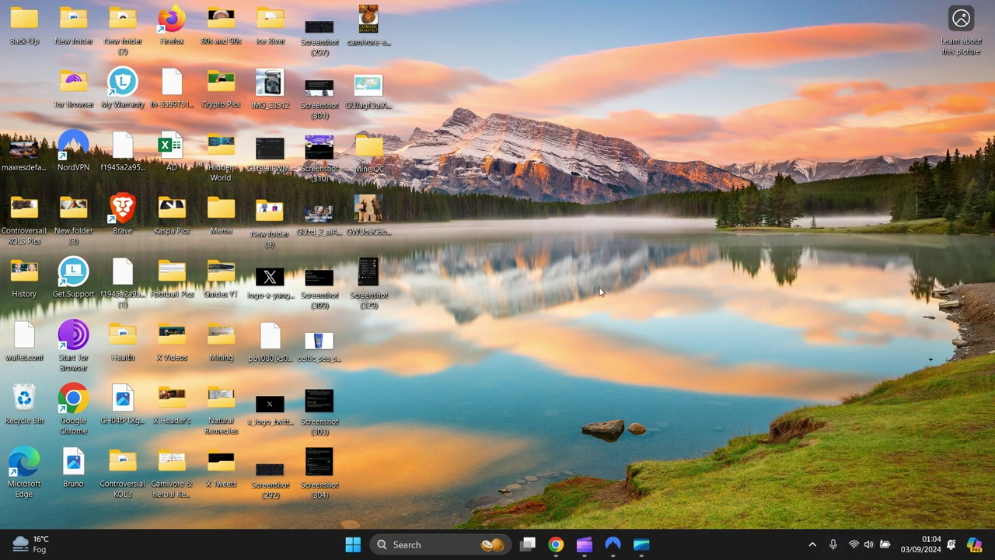